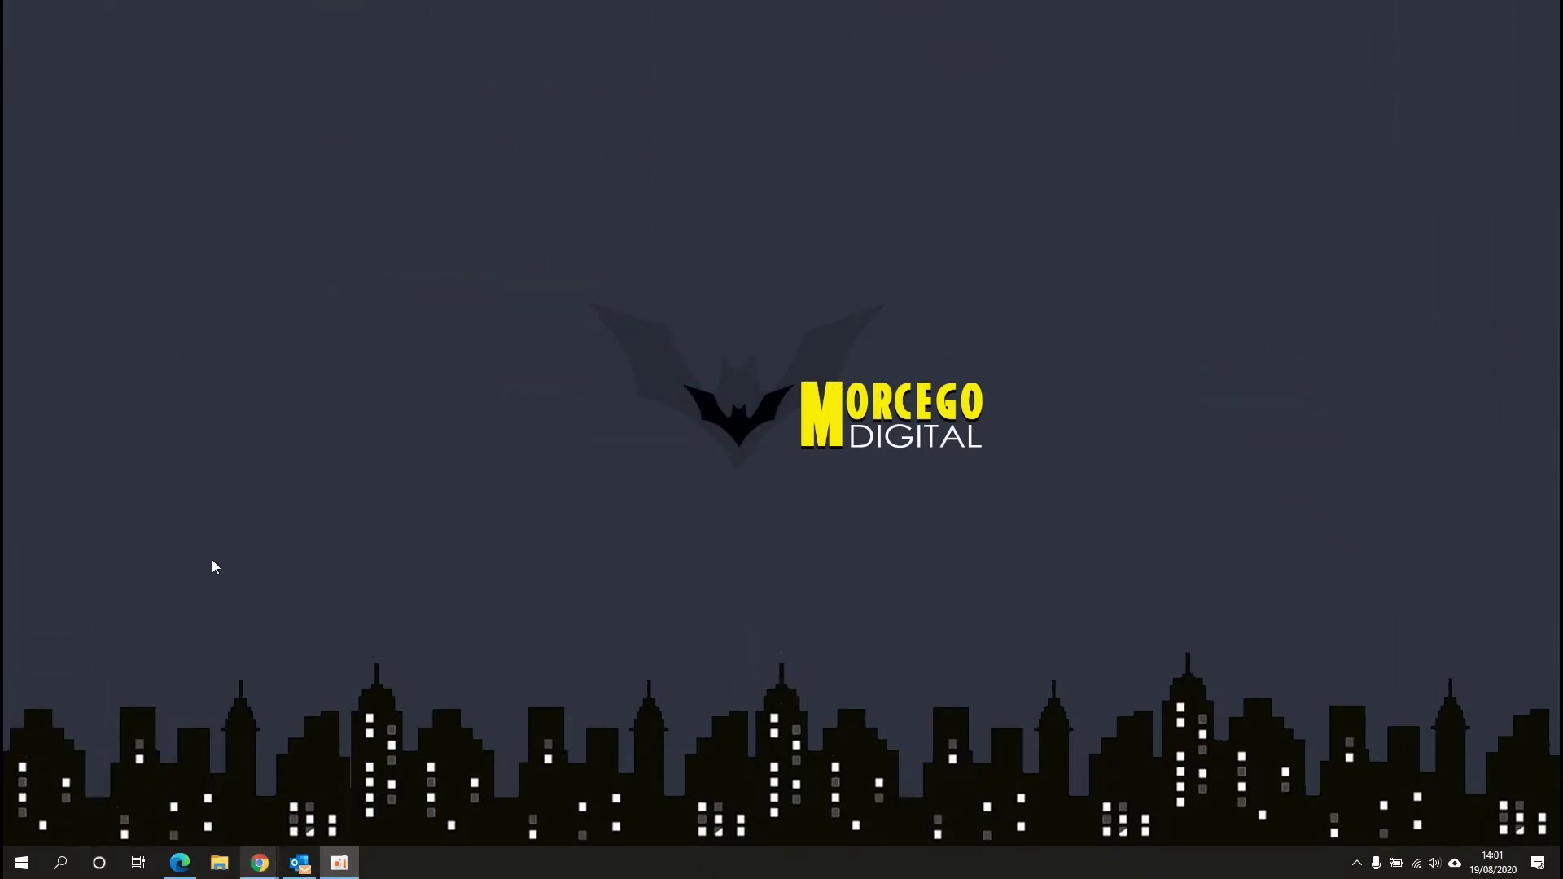
# - Start Photoshop from the Start menu, then open Creative Cloud from the hidden tray icons
pyautogui.press('super')
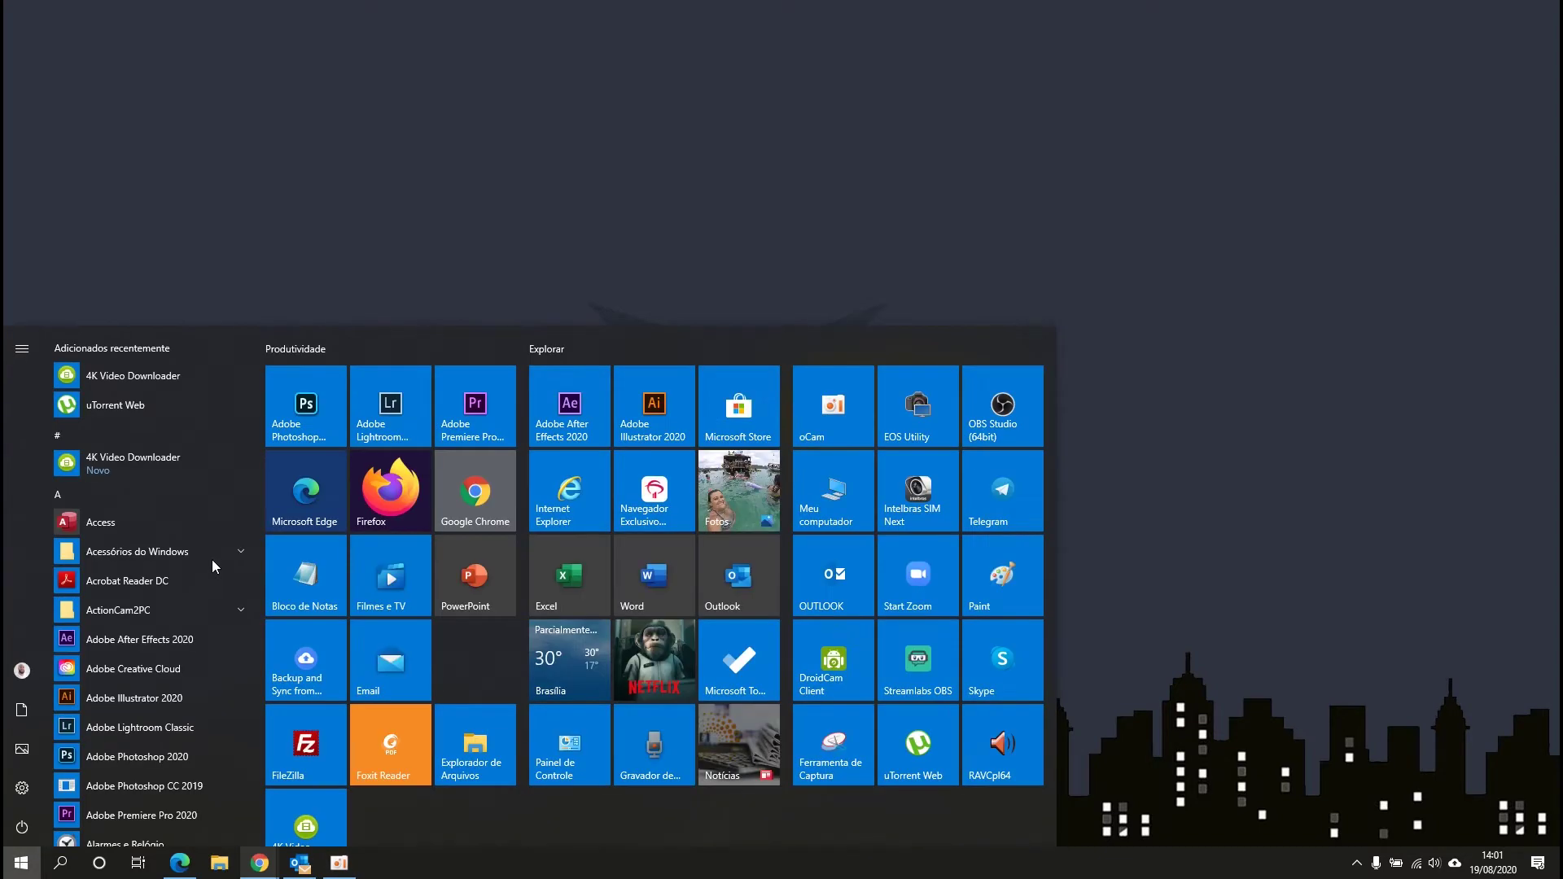
pyautogui.click(307, 411)
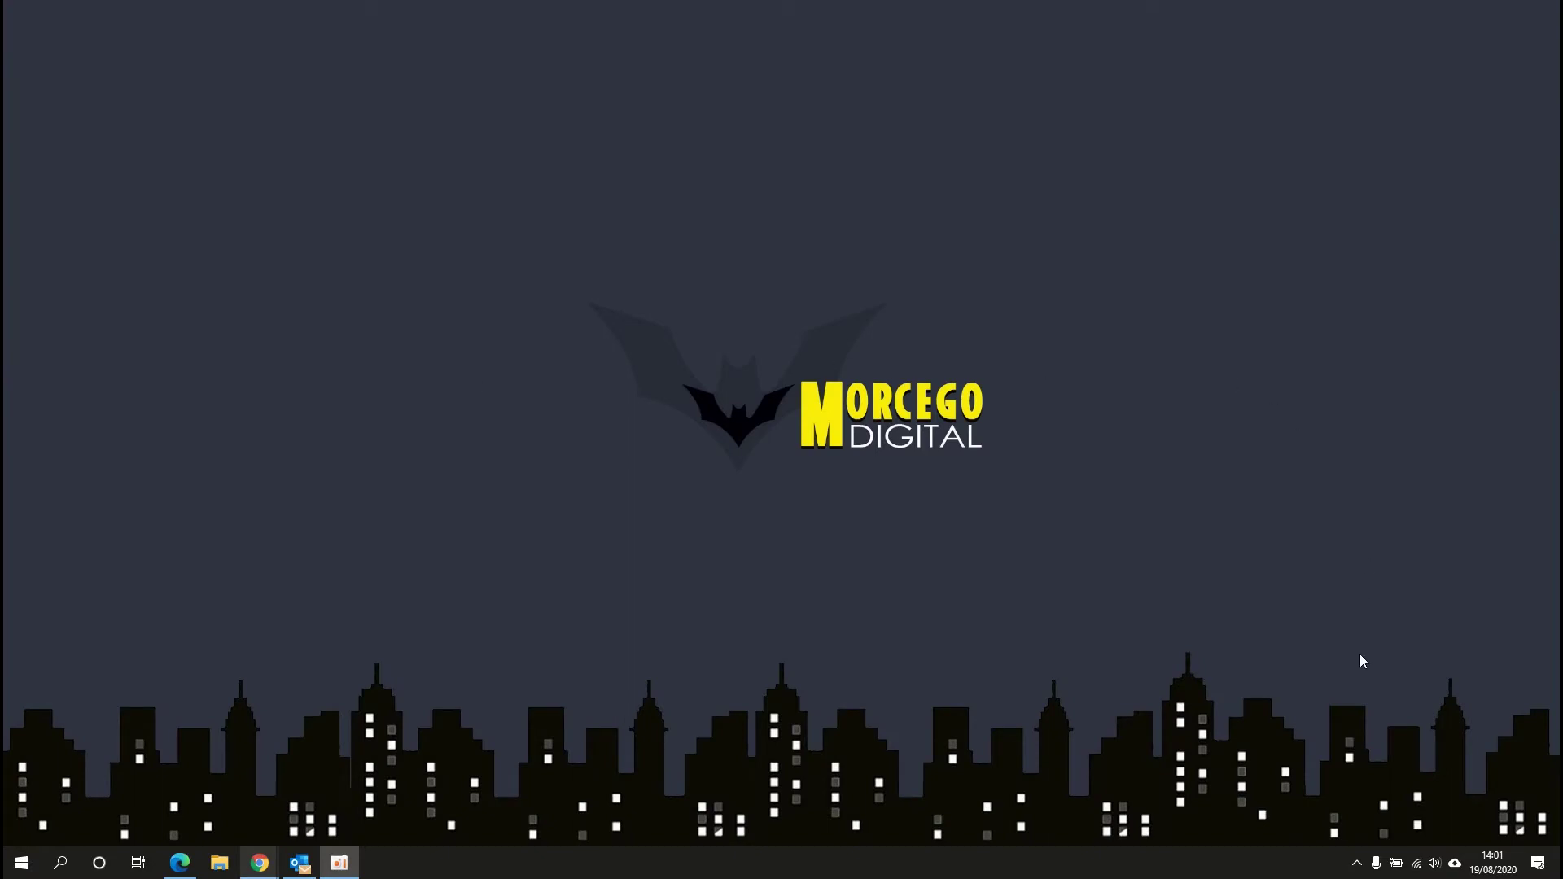
pyautogui.click(1358, 863)
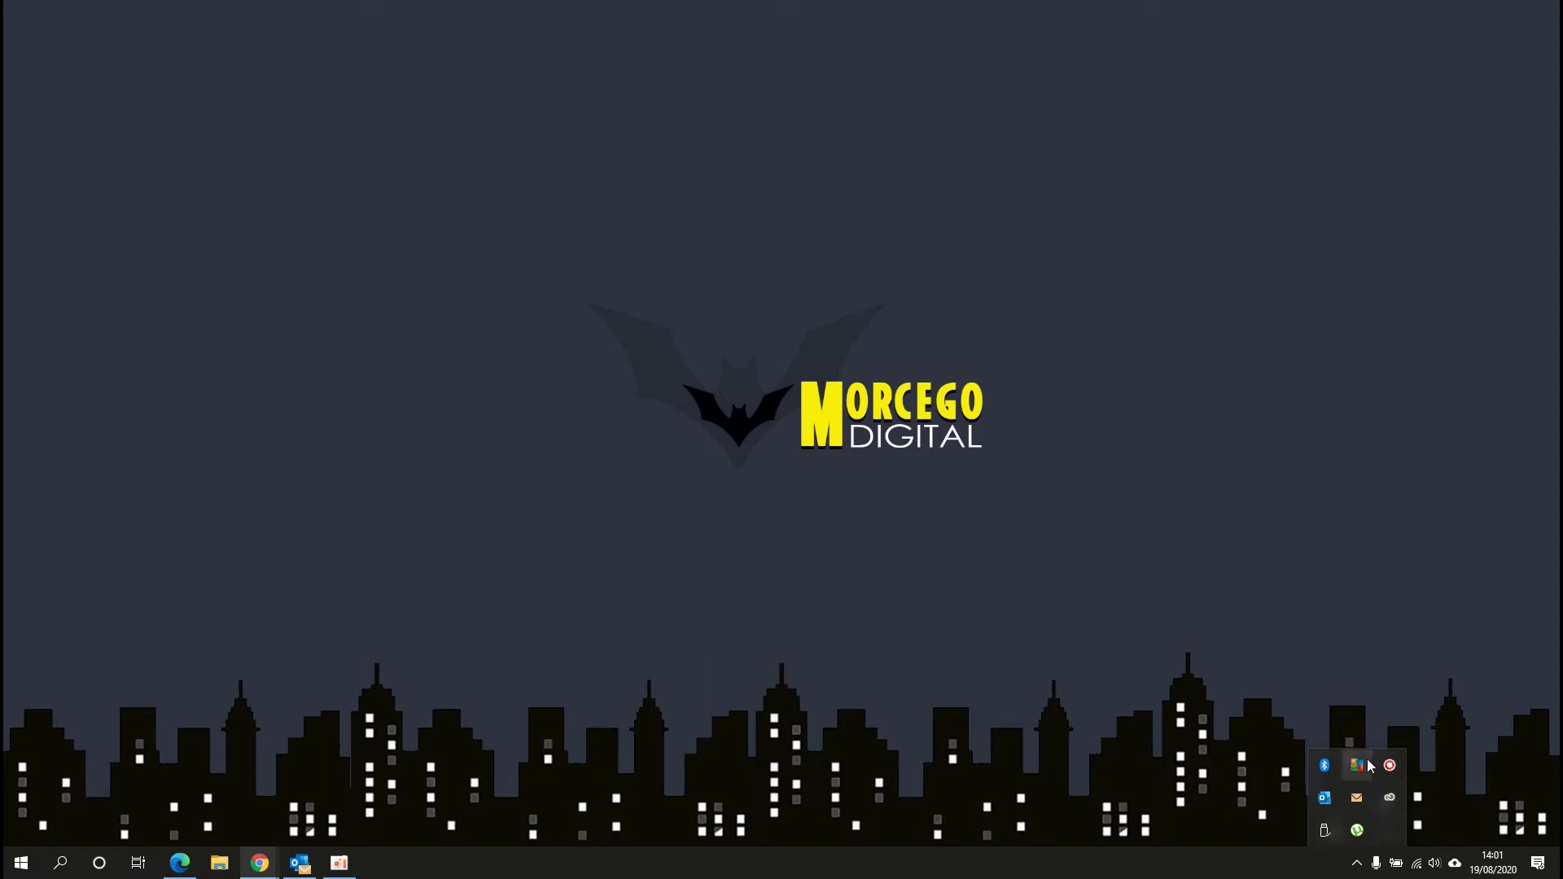
pyautogui.click(1390, 798)
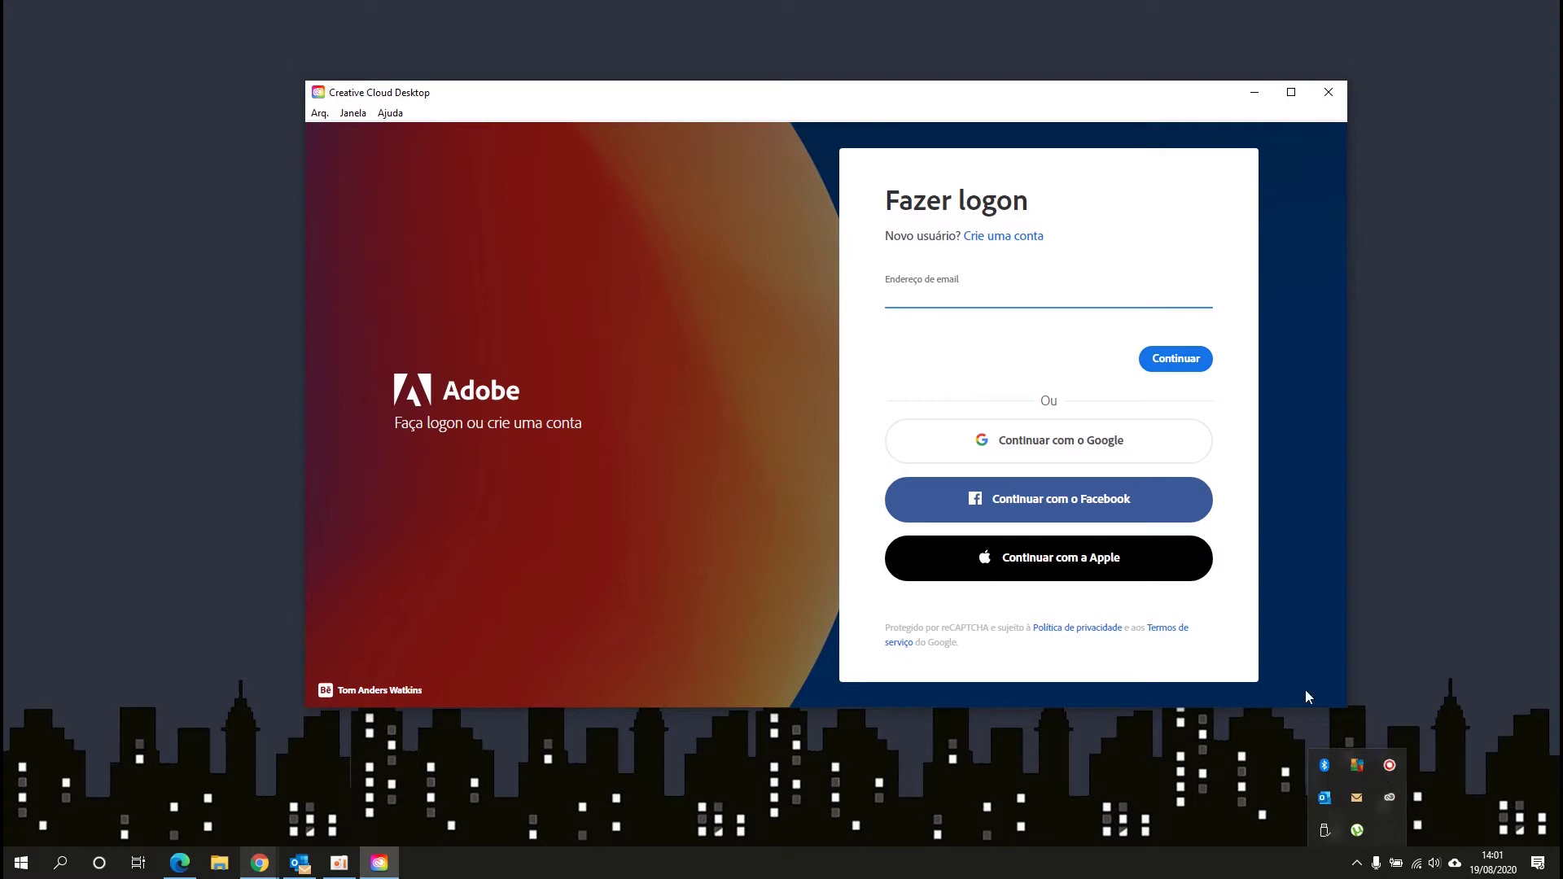
# - Dismiss the tray flyout and advance sign-in to the SMS verification-code screen
pyautogui.click(918, 294)
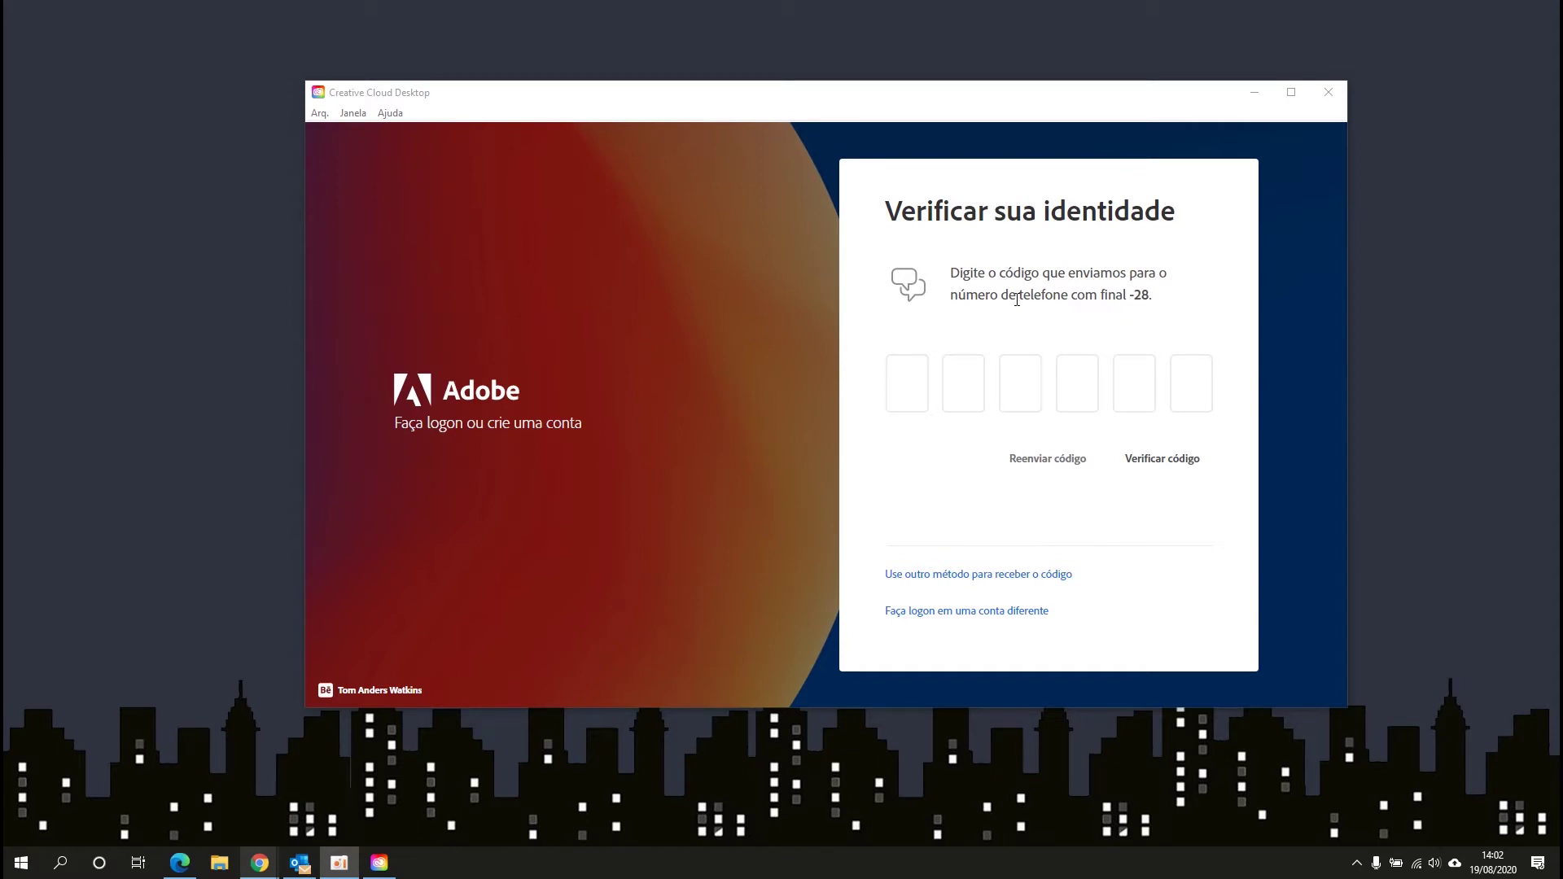
pyautogui.click(909, 395)
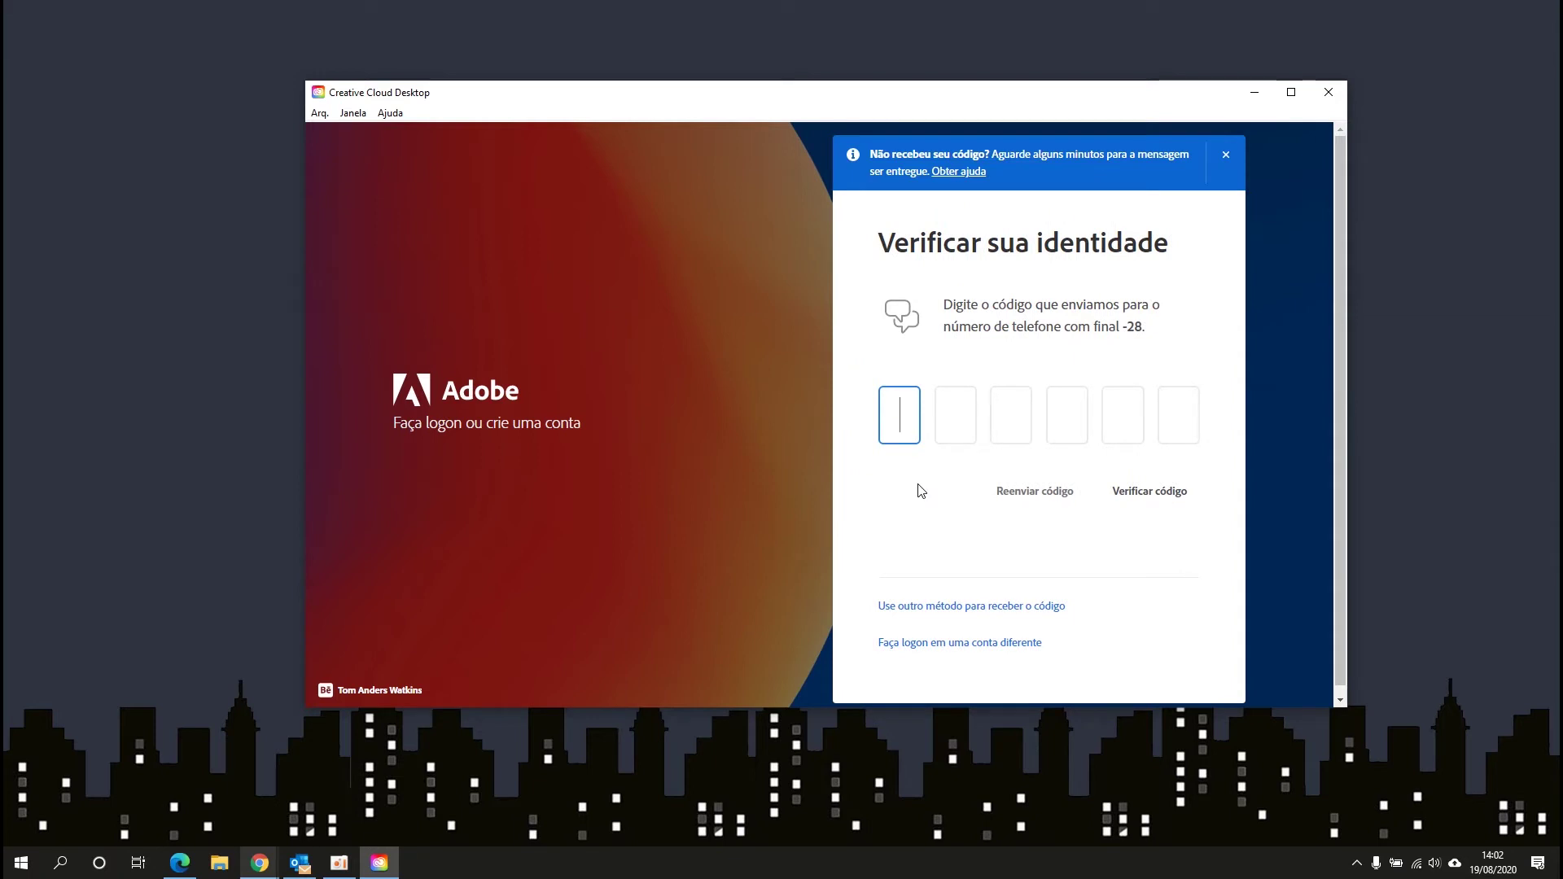
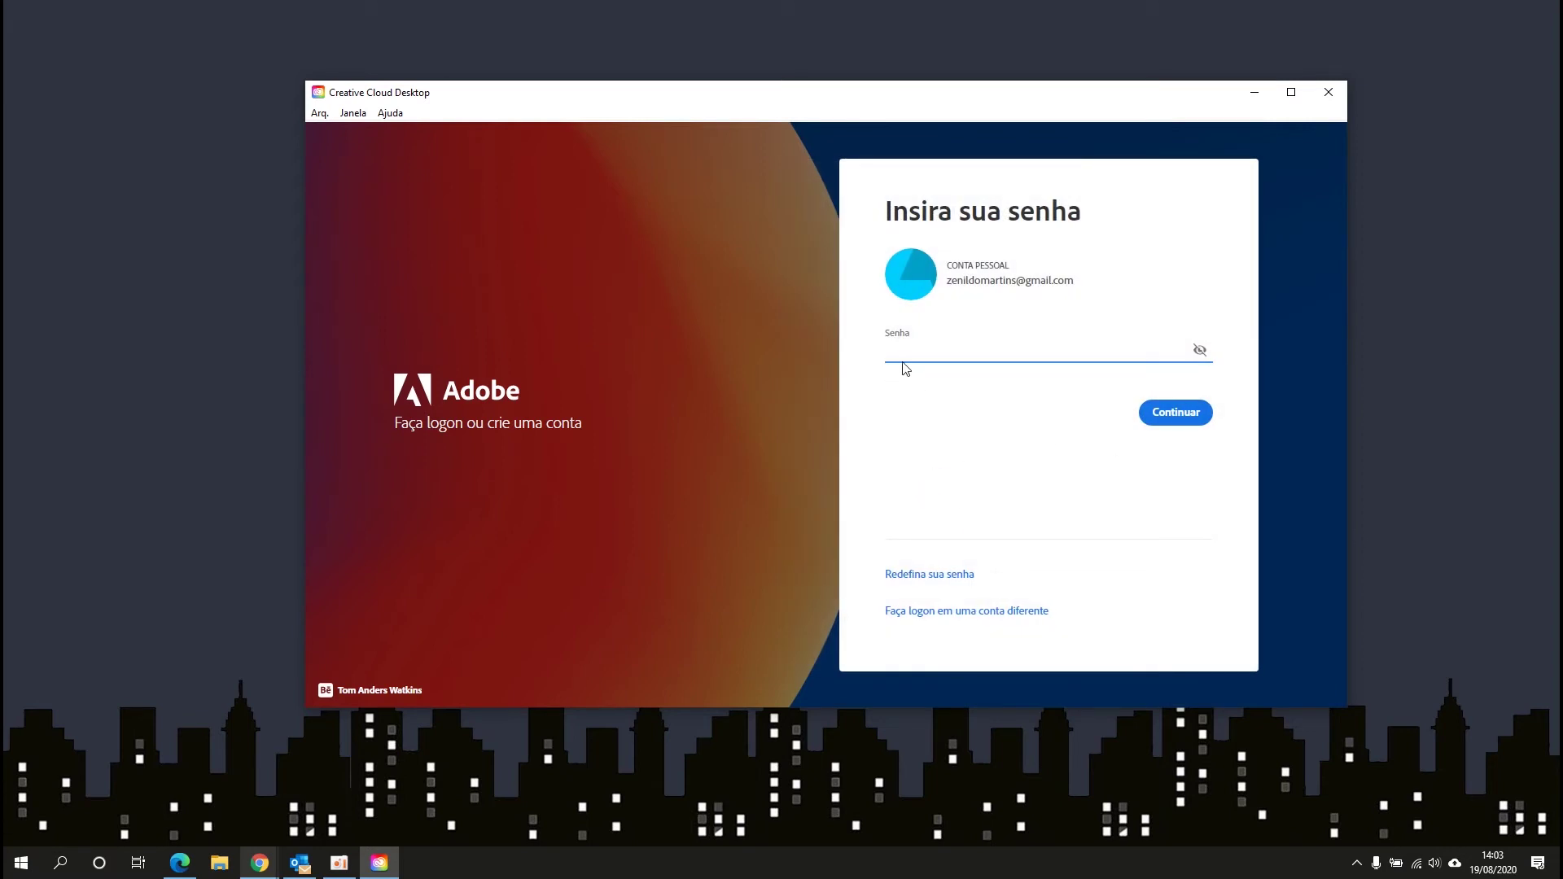
# - Enter the account password in the Senha field and submit it to finish signing in
pyautogui.write('********')
pyautogui.click(1176, 413)
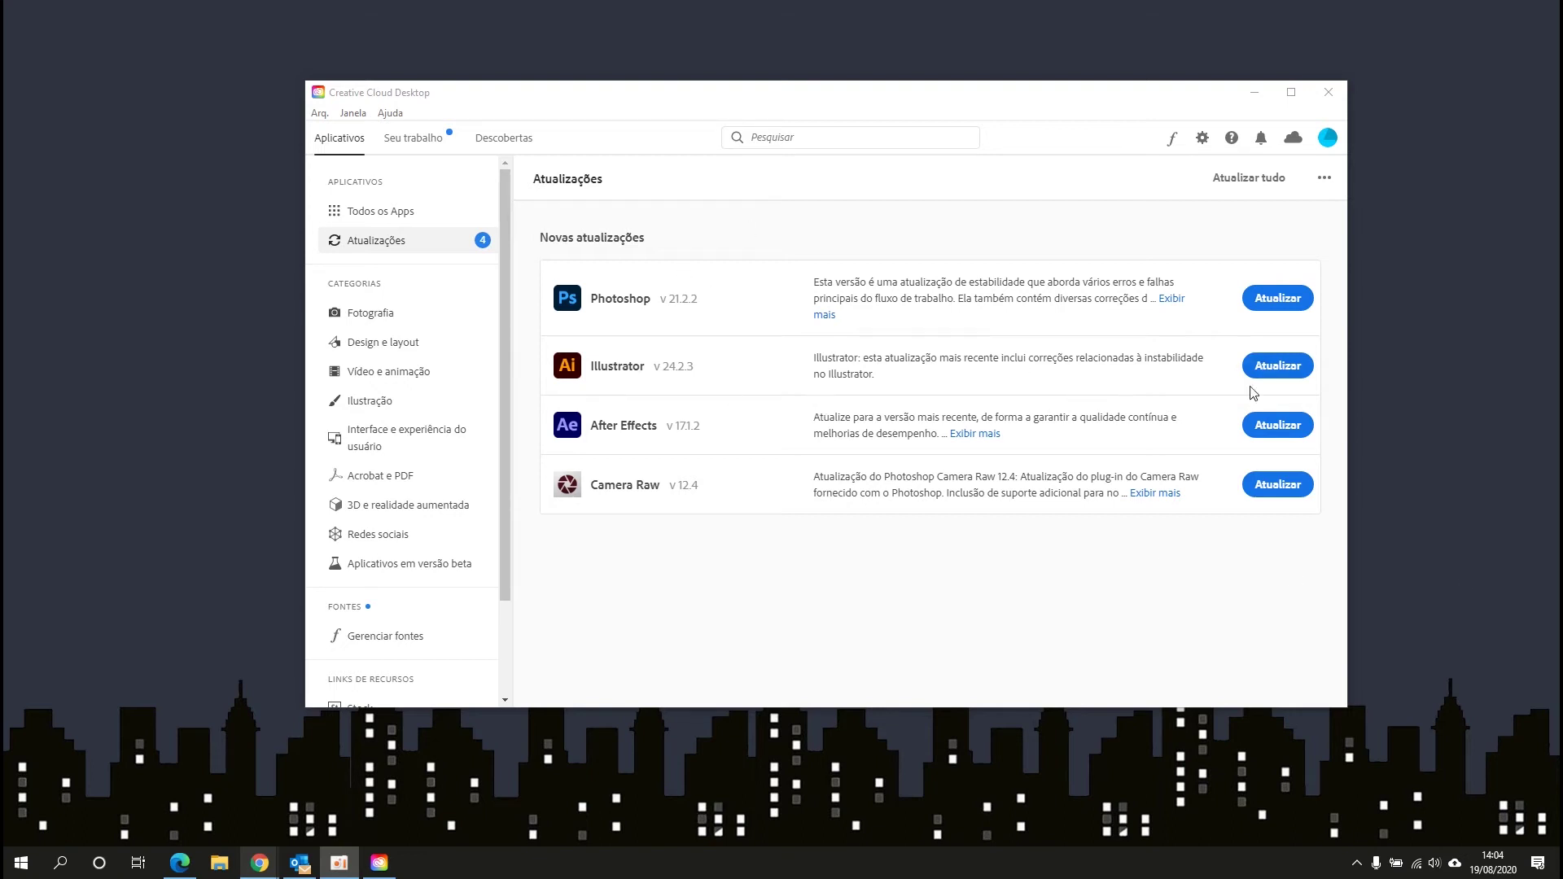
# - Close Creative Cloud Desktop, leaving the four updates pending
pyautogui.click(1330, 94)
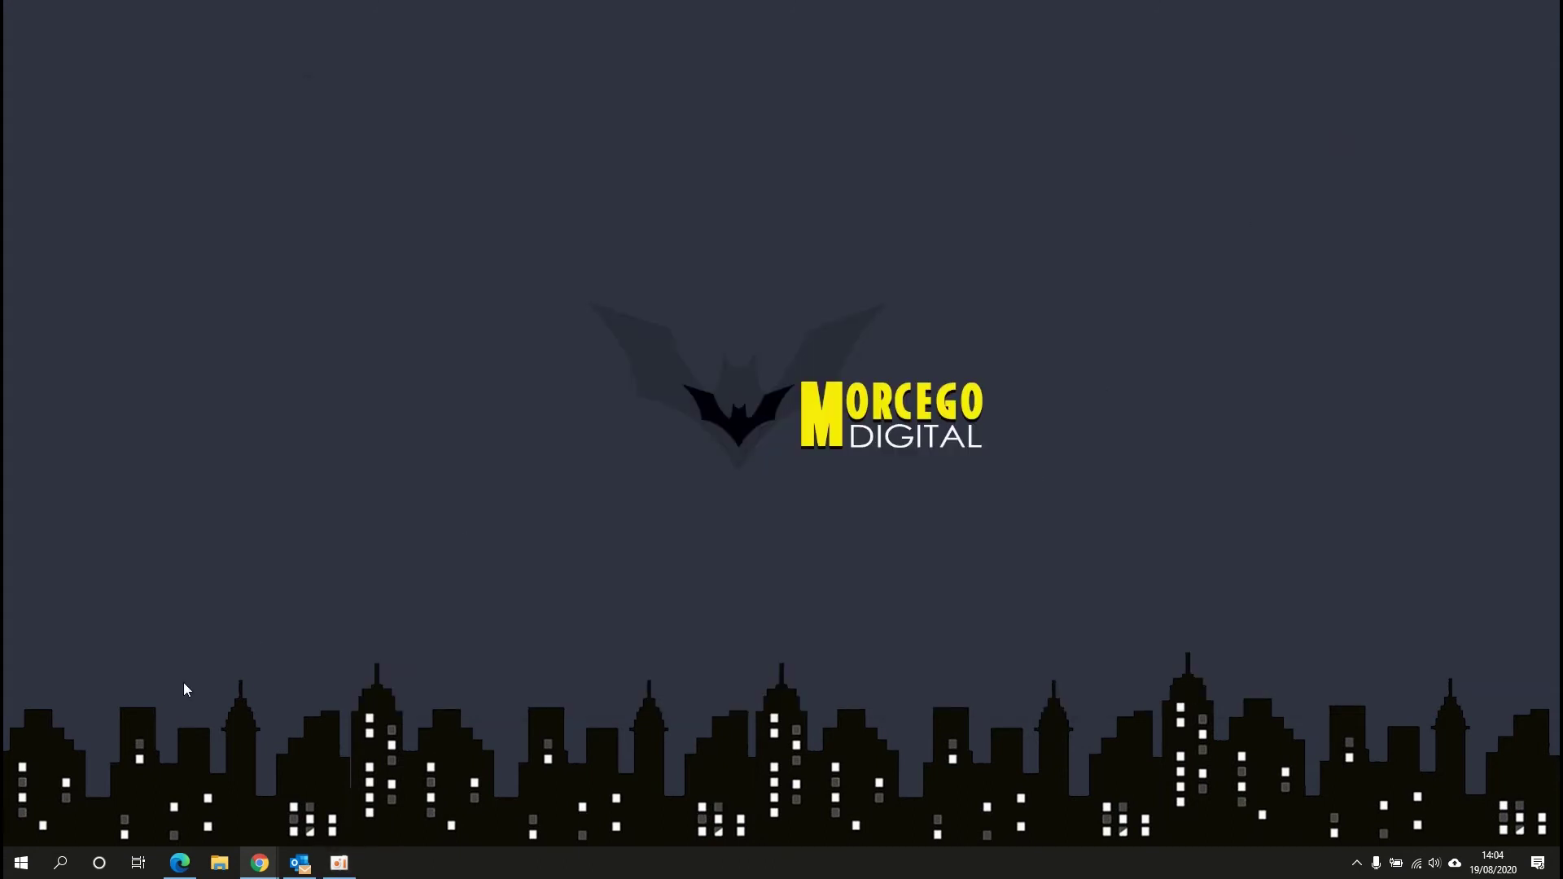
# - Launch Adobe Photoshop from the Start menu
pyautogui.click(20, 862)
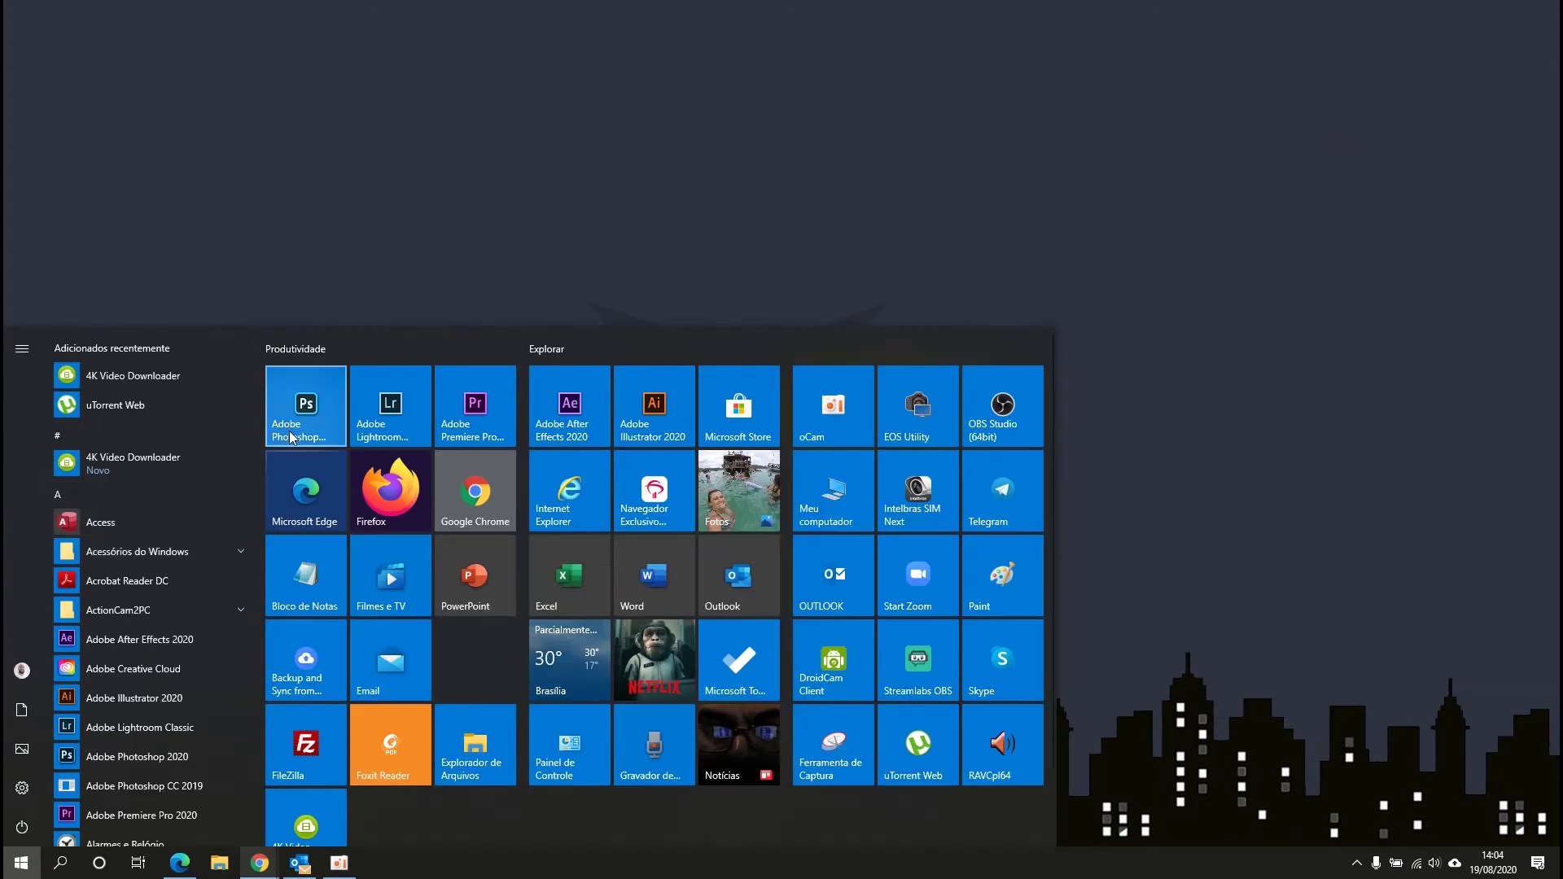
pyautogui.click(303, 412)
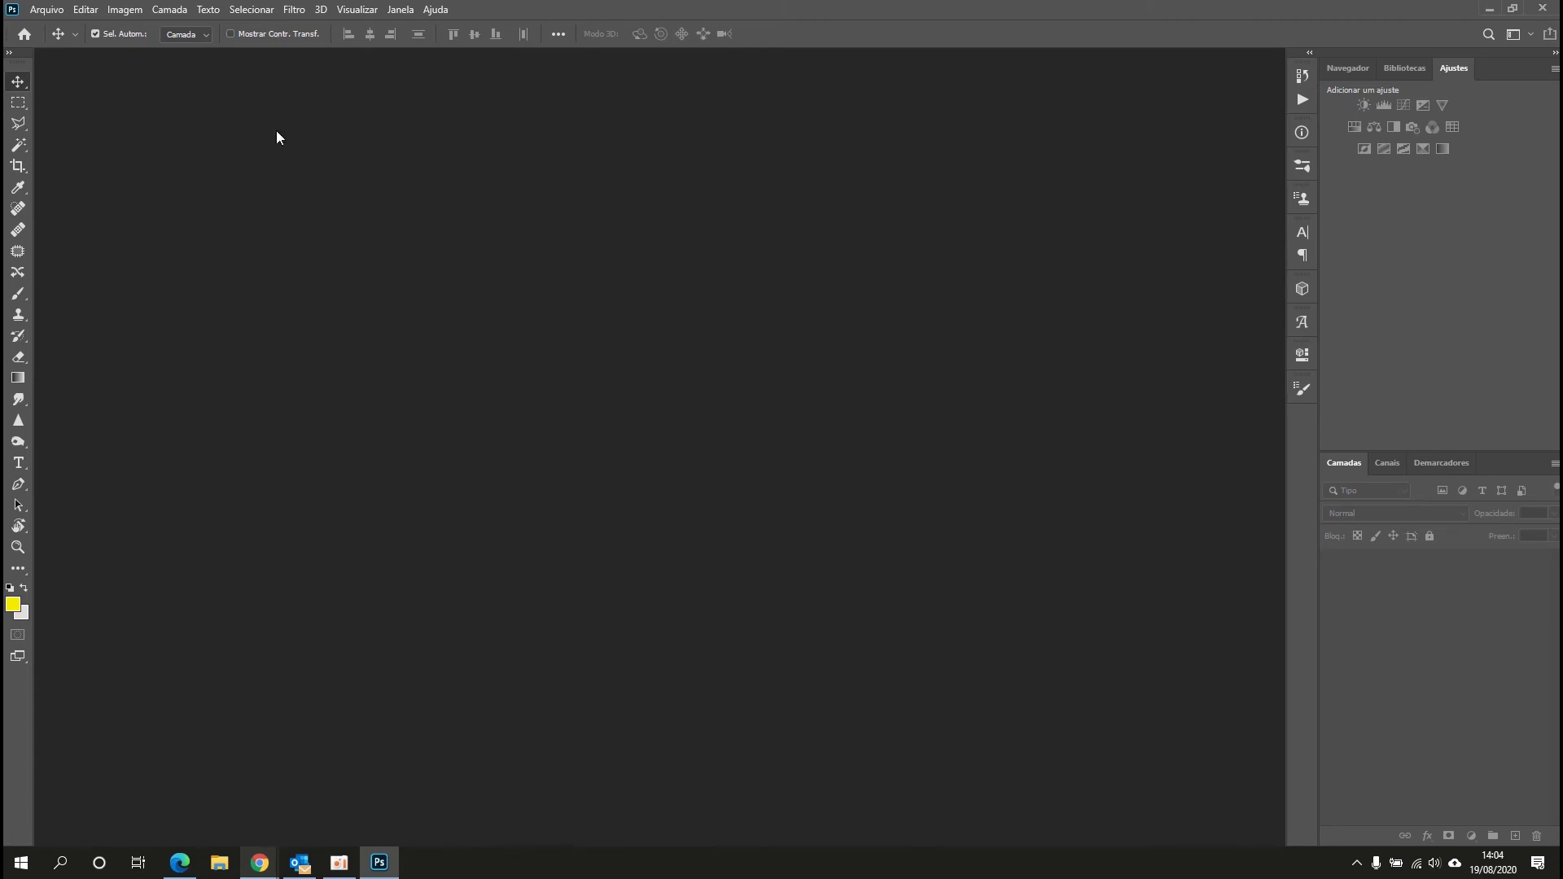
# - Open DATAS COMEMORATIVAS.psd from Arquivo > Abrir recentes
pyautogui.click(41, 10)
pyautogui.moveTo(73, 104)
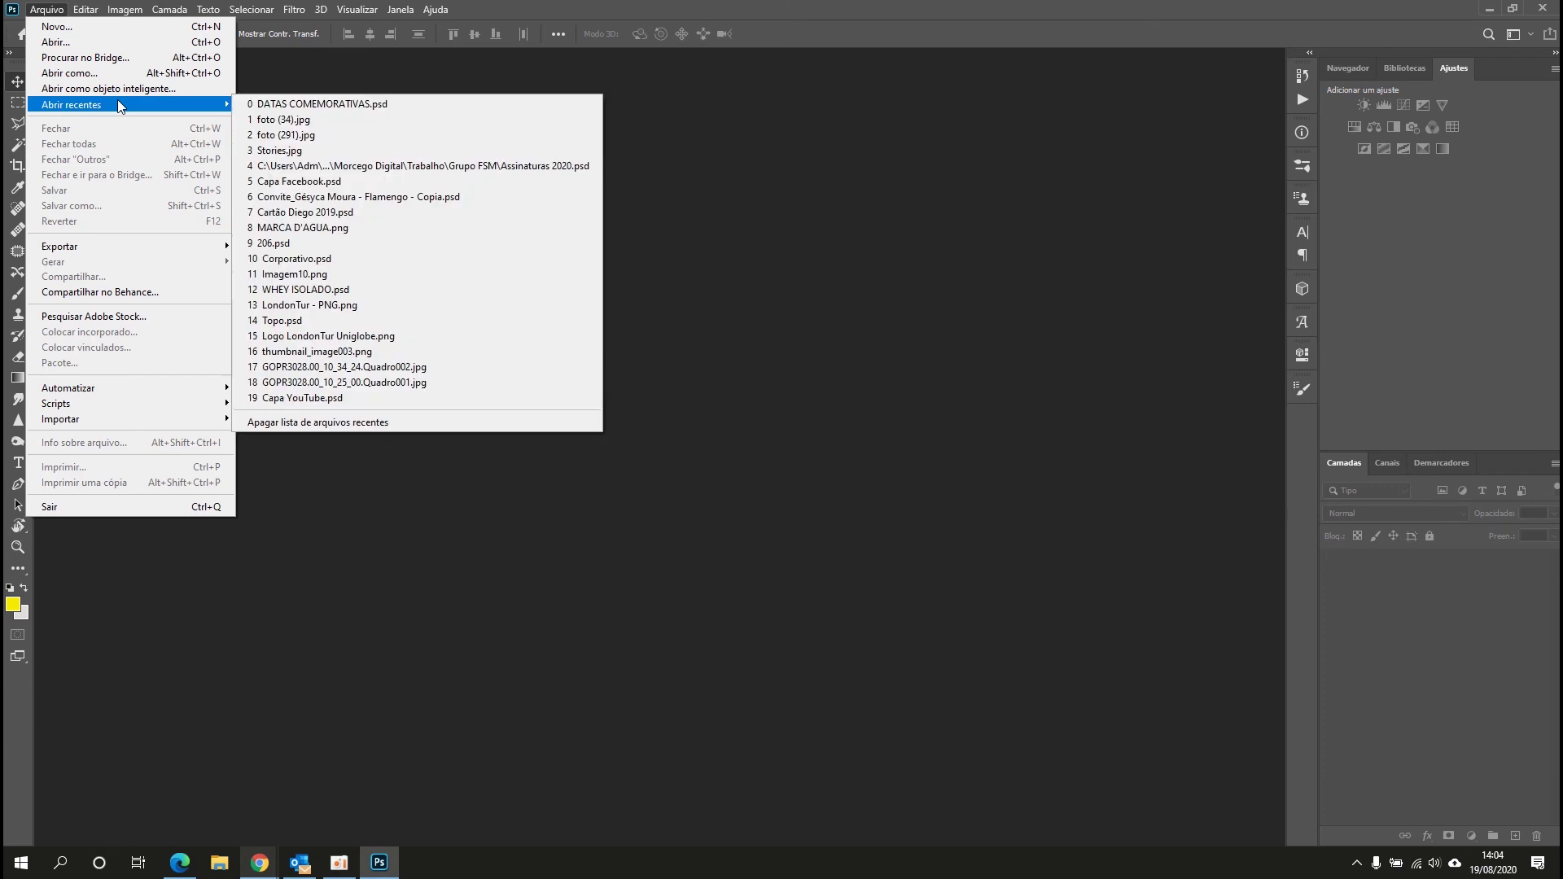
pyautogui.click(287, 104)
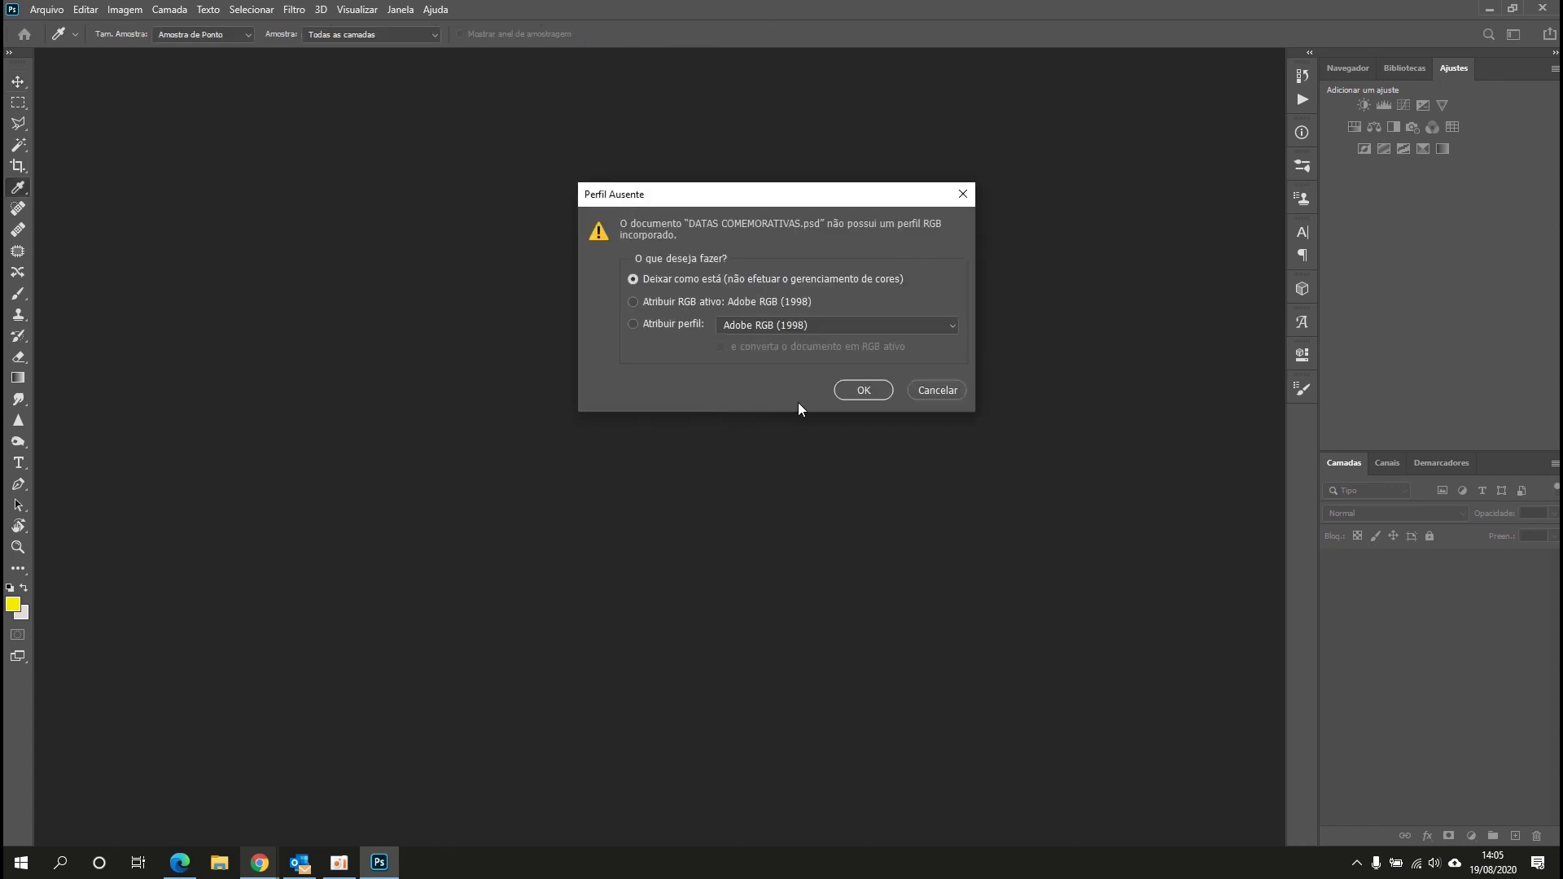
# - Keep 'Deixar como está' in the Perfil Ausente dialog and confirm
pyautogui.click(840, 391)
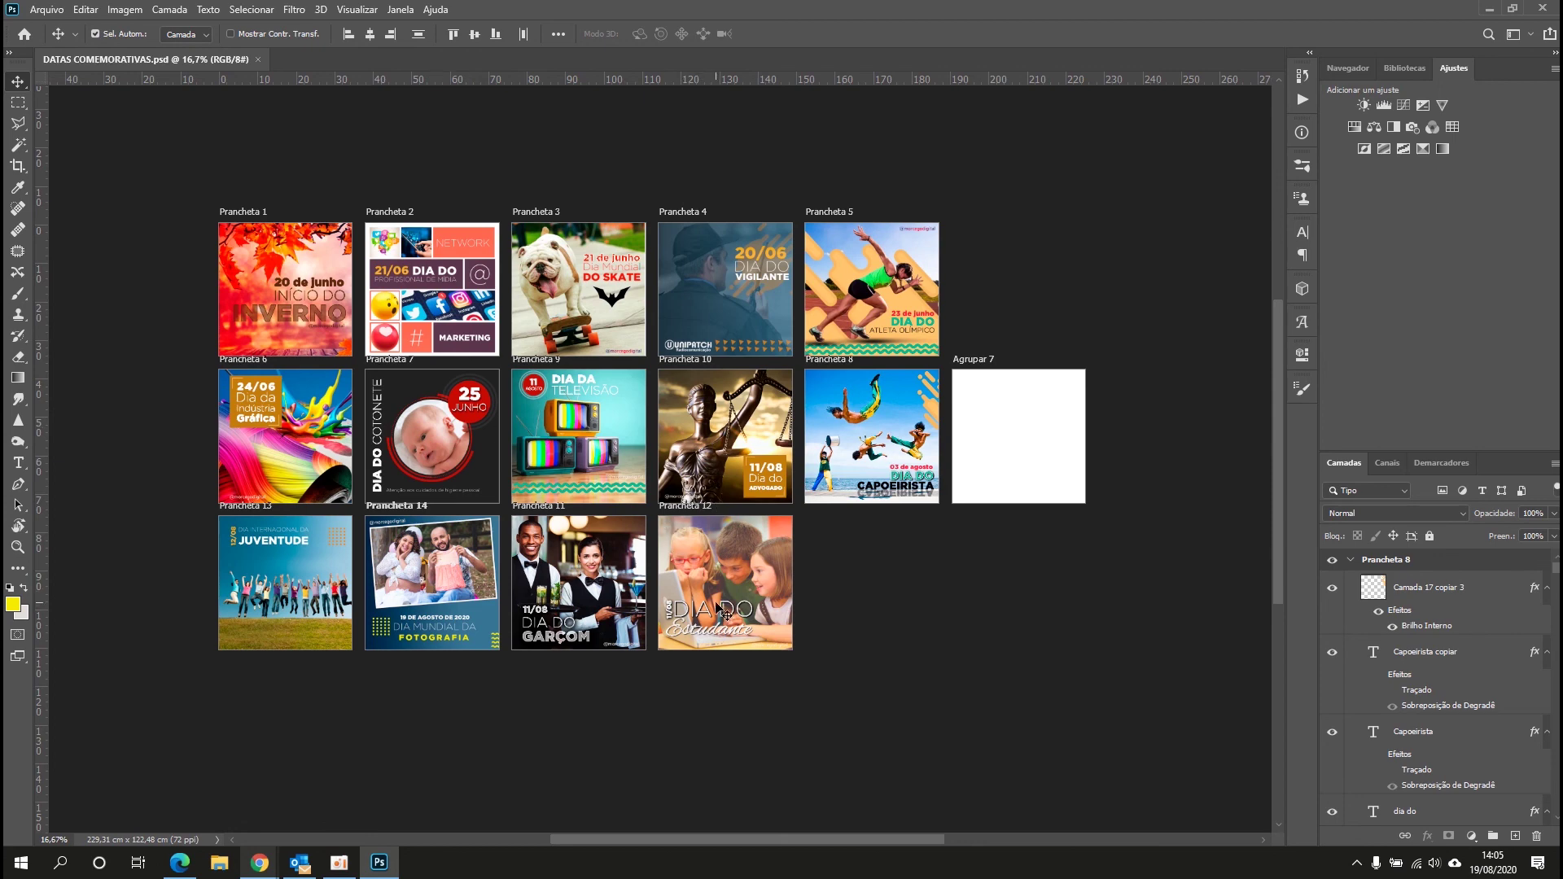
# - Zoom in to 66.7% on Prancheta 12, the '11/08 Dia do Estudante' artboard
pyautogui.scroll(3, 736, 627)
pyautogui.scroll(1, 734, 626)
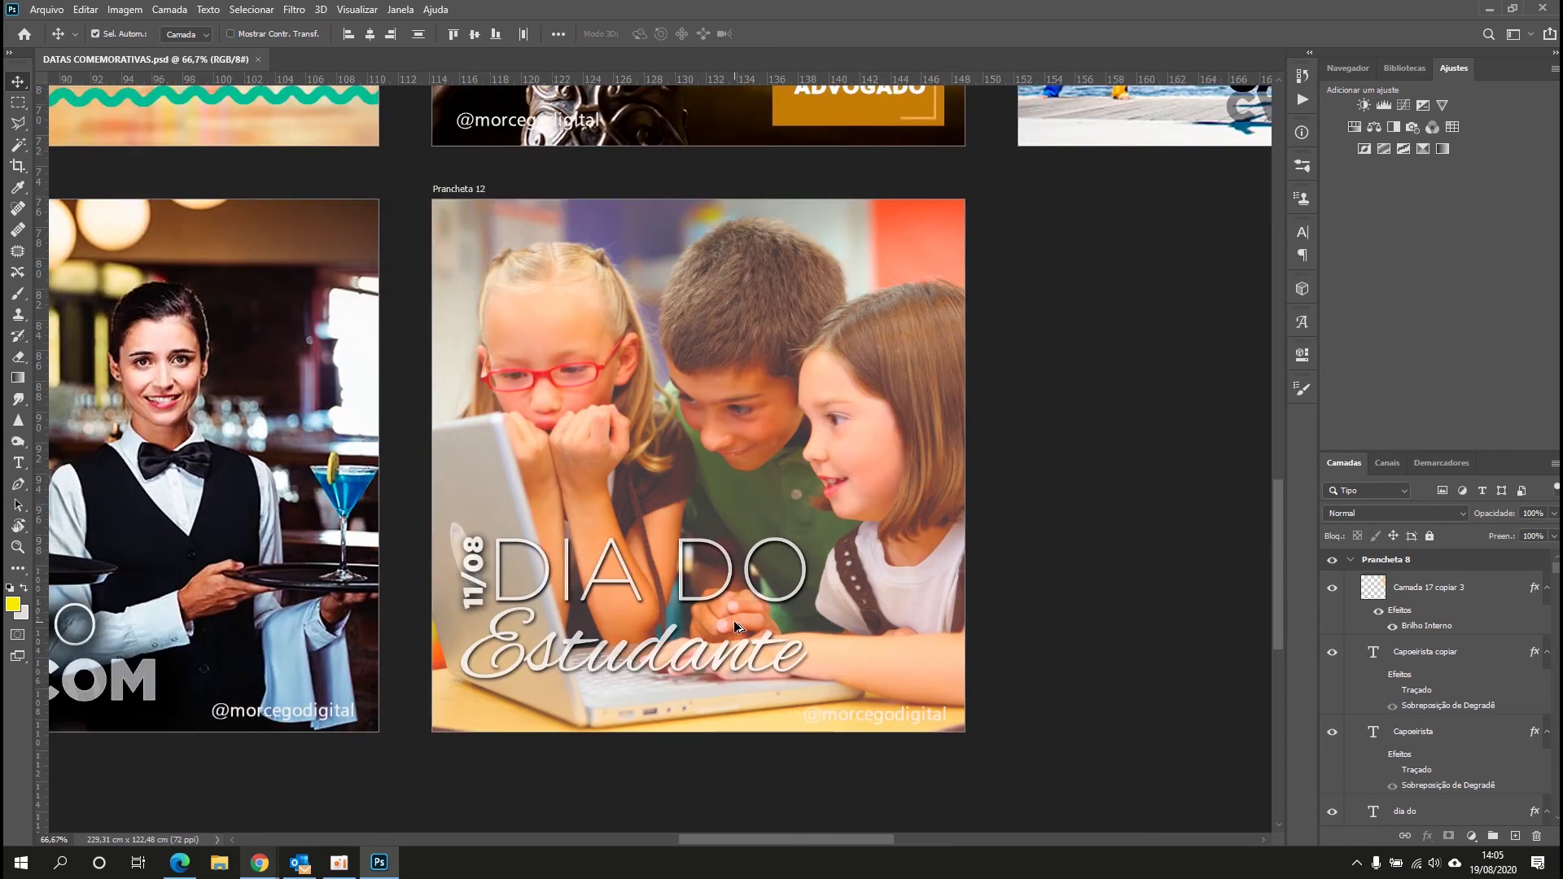